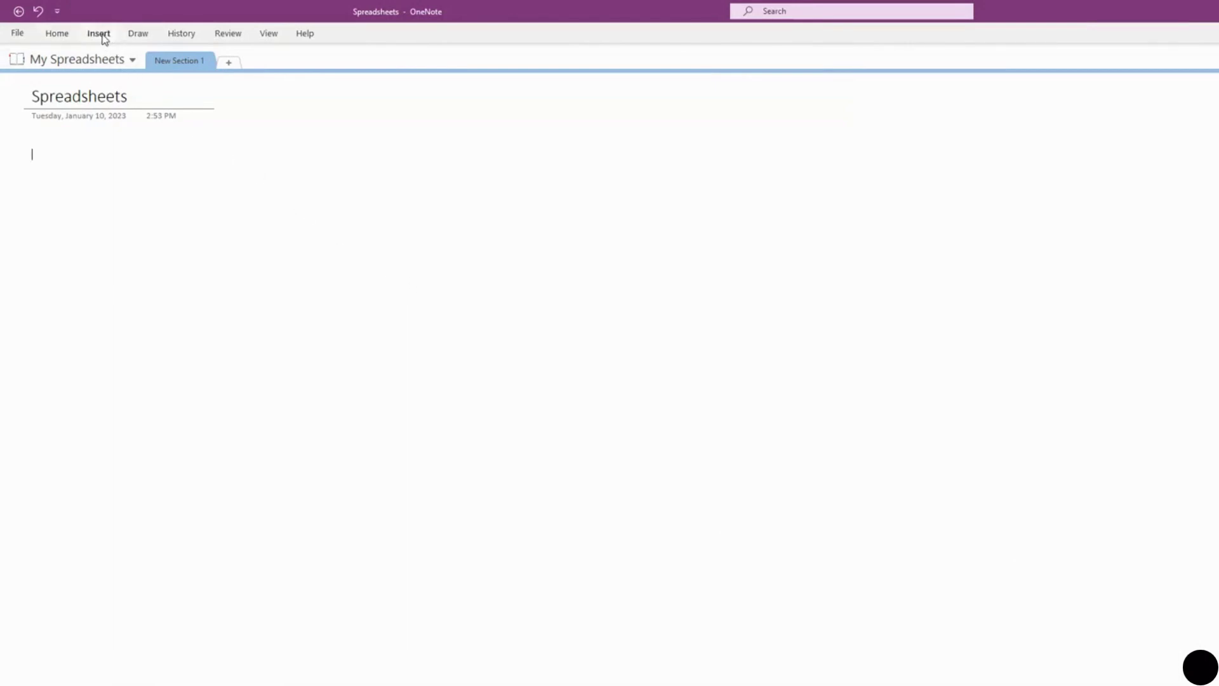
# - Embed a new blank Excel spreadsheet on the page from Insert > Spreadsheet > New Excel Spreadsheet
pyautogui.click(100, 34)
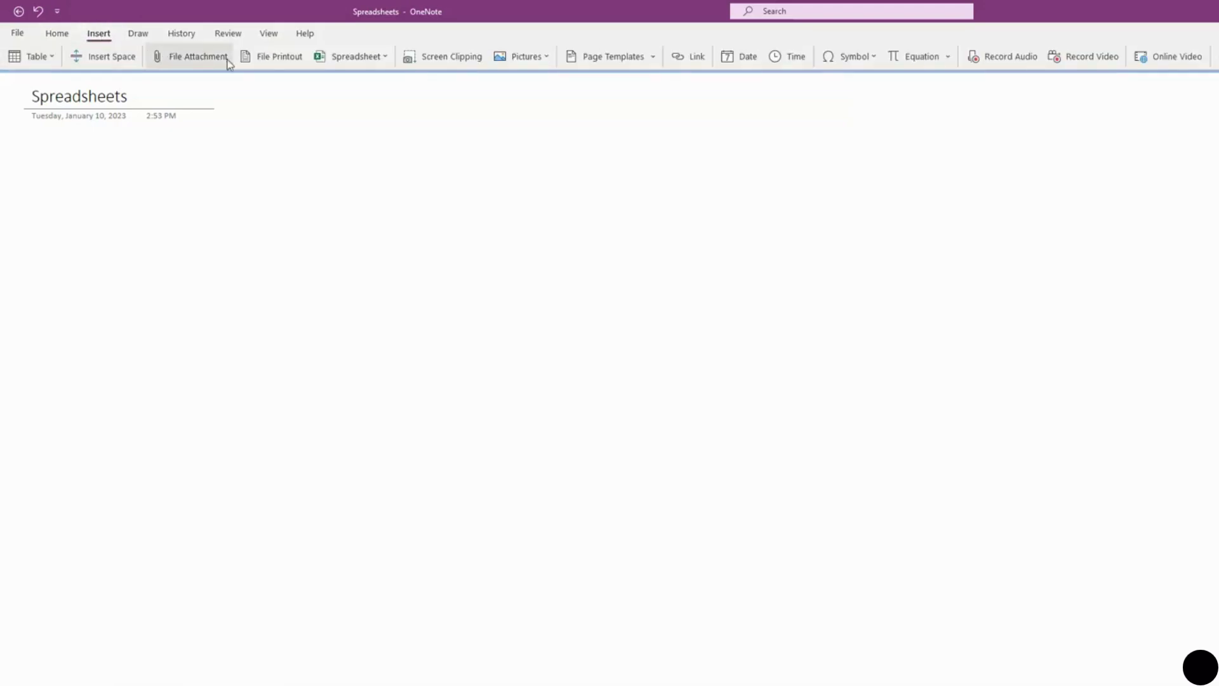
pyautogui.click(341, 60)
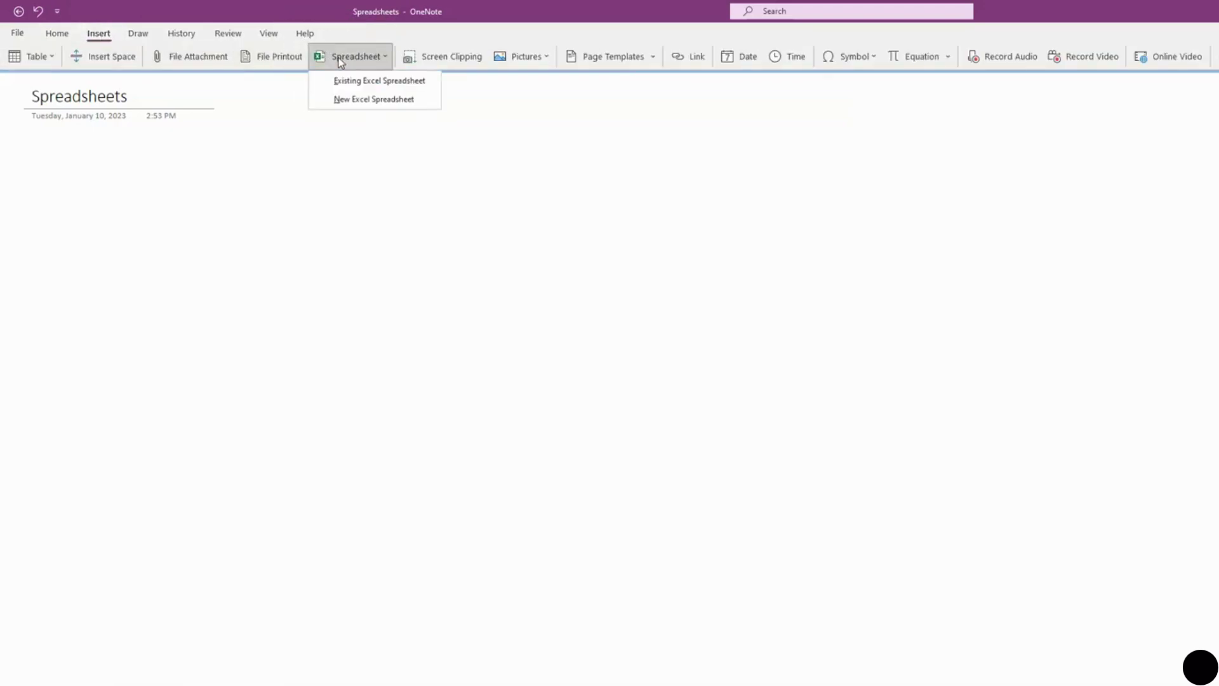
pyautogui.click(362, 100)
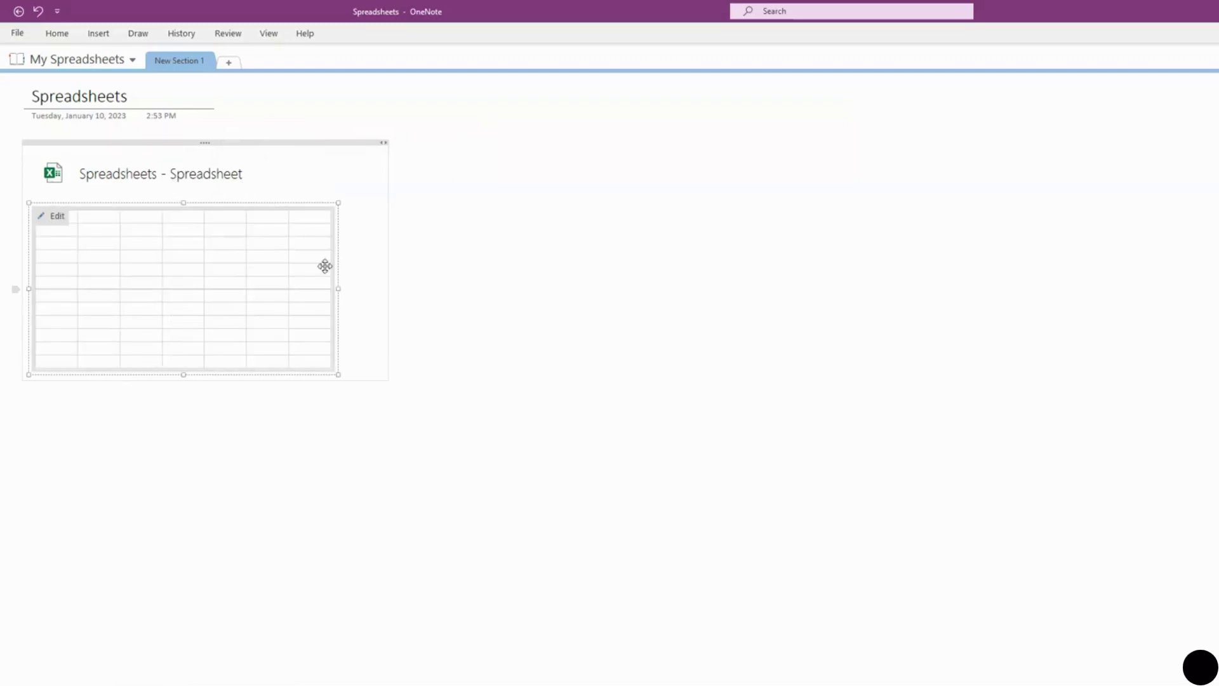
# - Select the embedded blank spreadsheet so it opens for editing in Excel
pyautogui.click(541, 329)
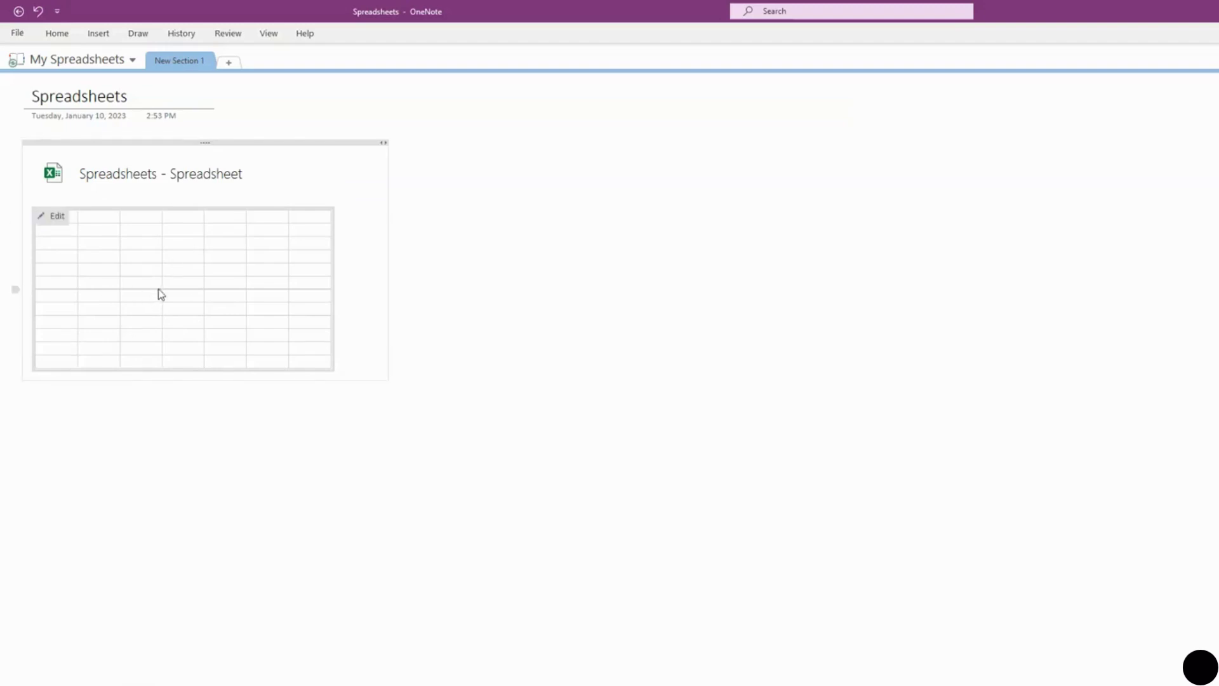
pyautogui.click(159, 270)
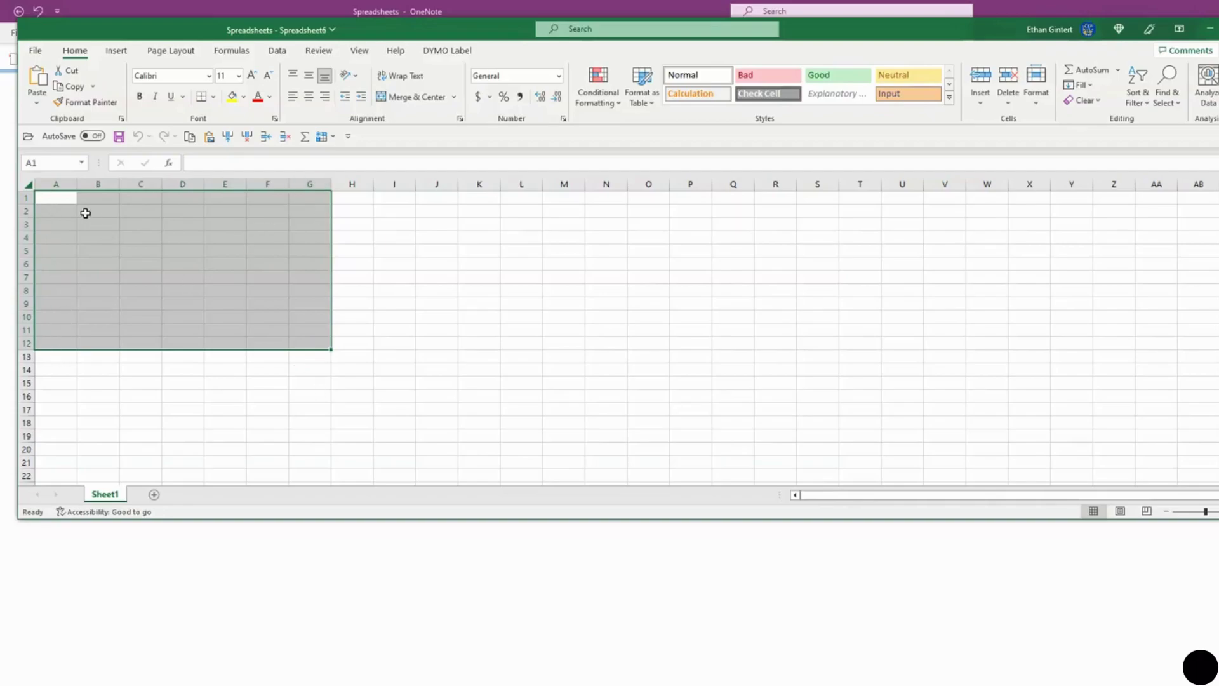
# - Enter 'option 1' in A1, fill down to 'option 12' in A12, then save and close
pyautogui.click(45, 196)
pyautogui.write('option 1')
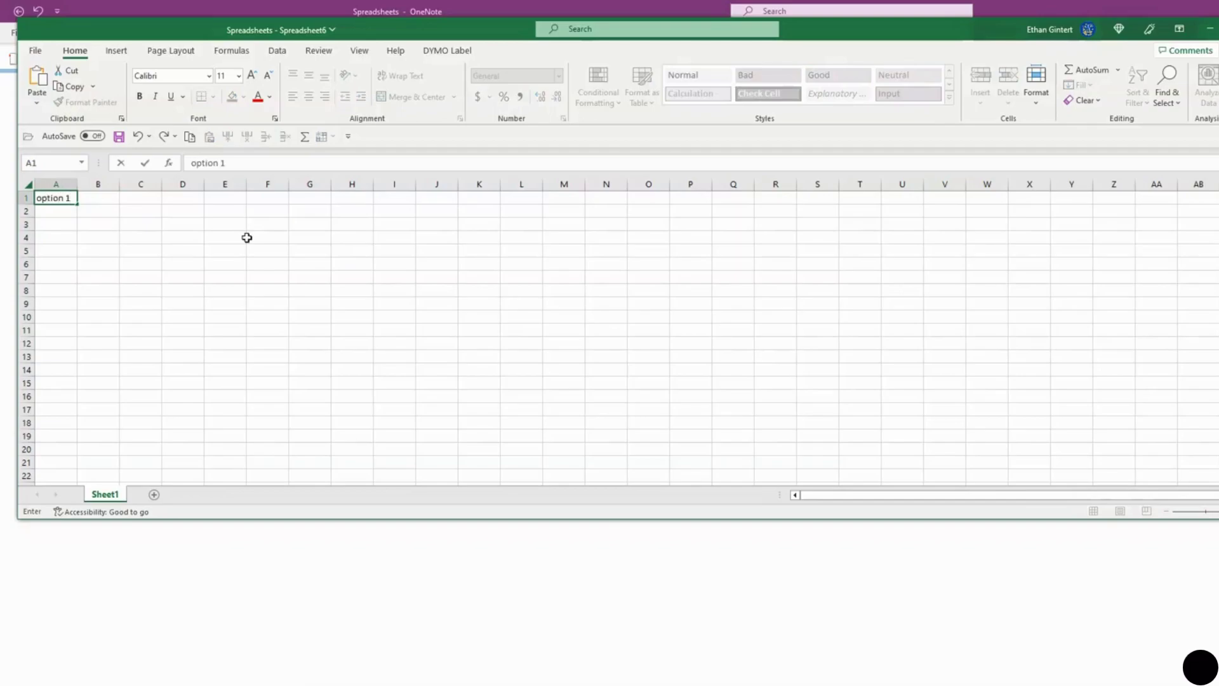
pyautogui.hotkey('ctrl', 'Return')
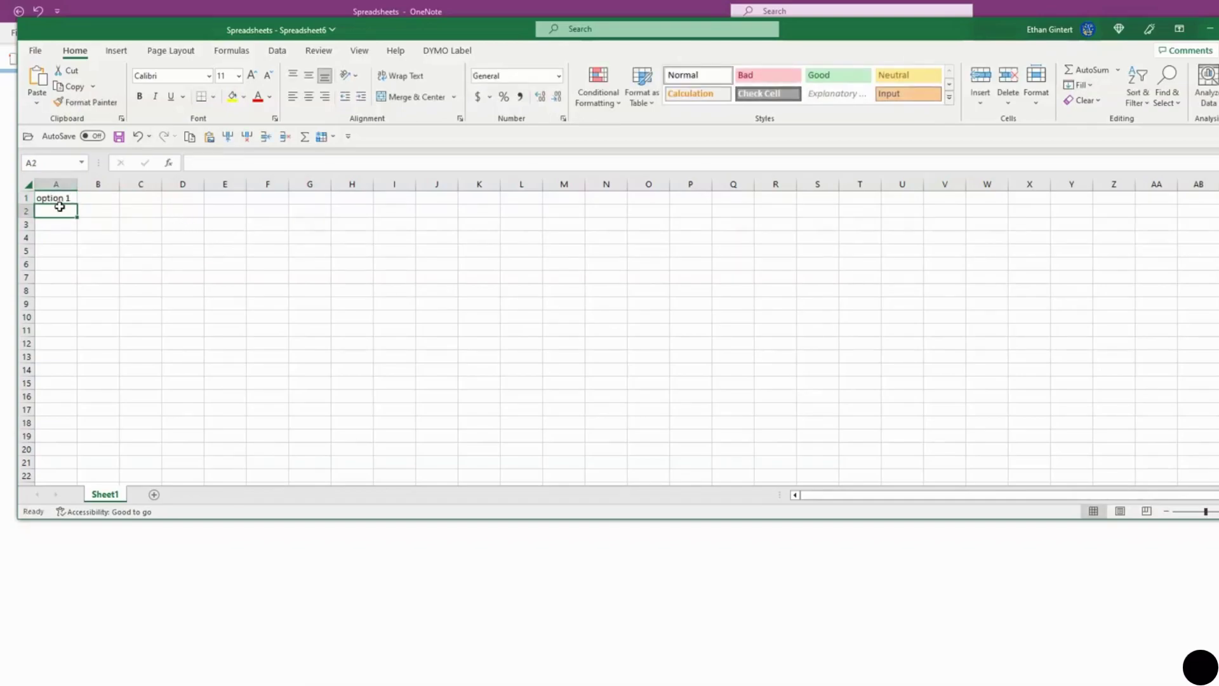
pyautogui.moveTo(80, 205); pyautogui.dragTo(81, 348)
pyautogui.click(94, 210)
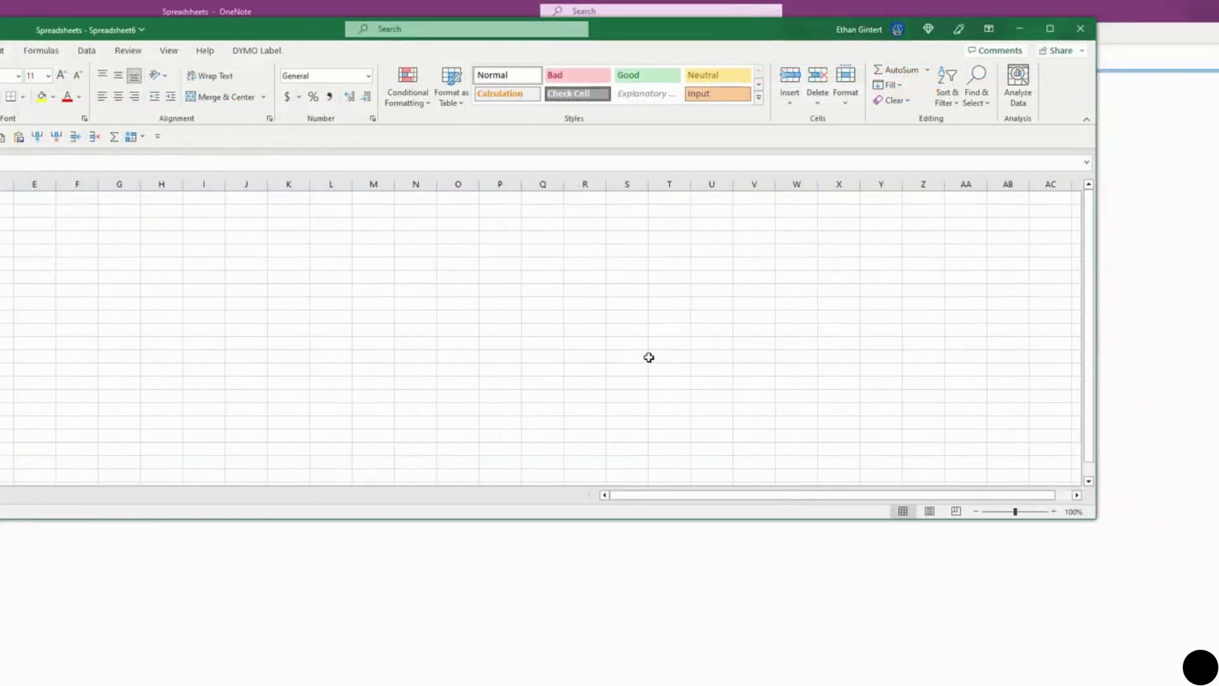
pyautogui.click(1080, 31)
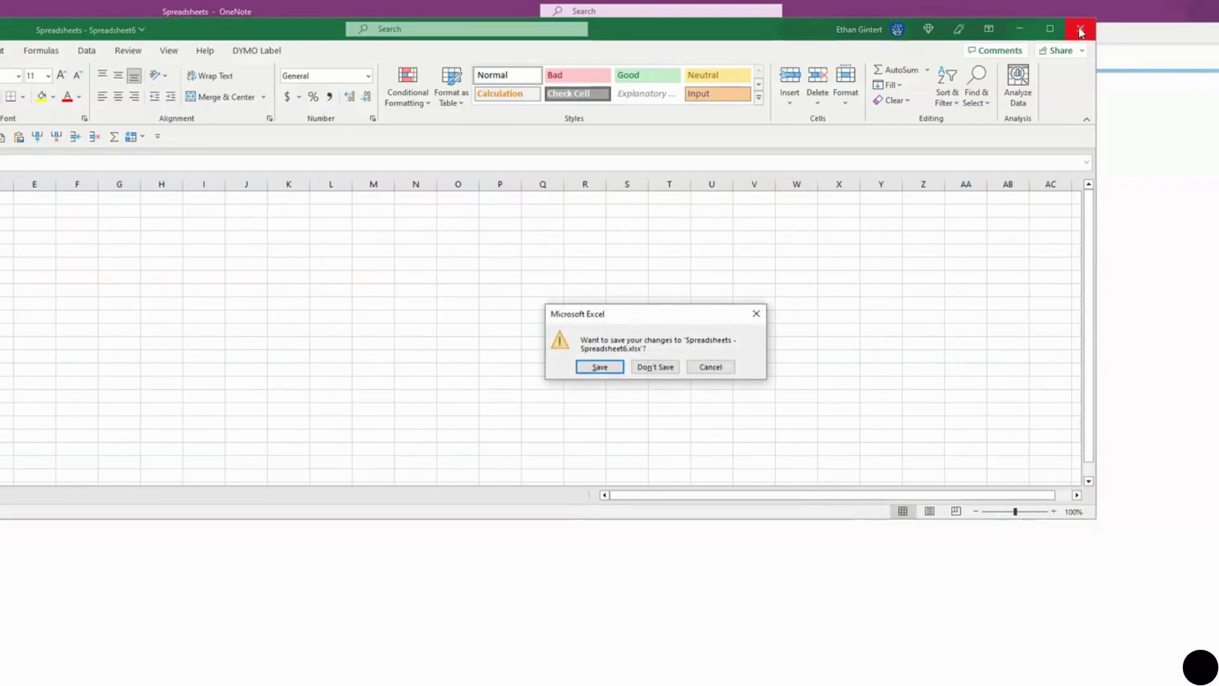
pyautogui.click(600, 366)
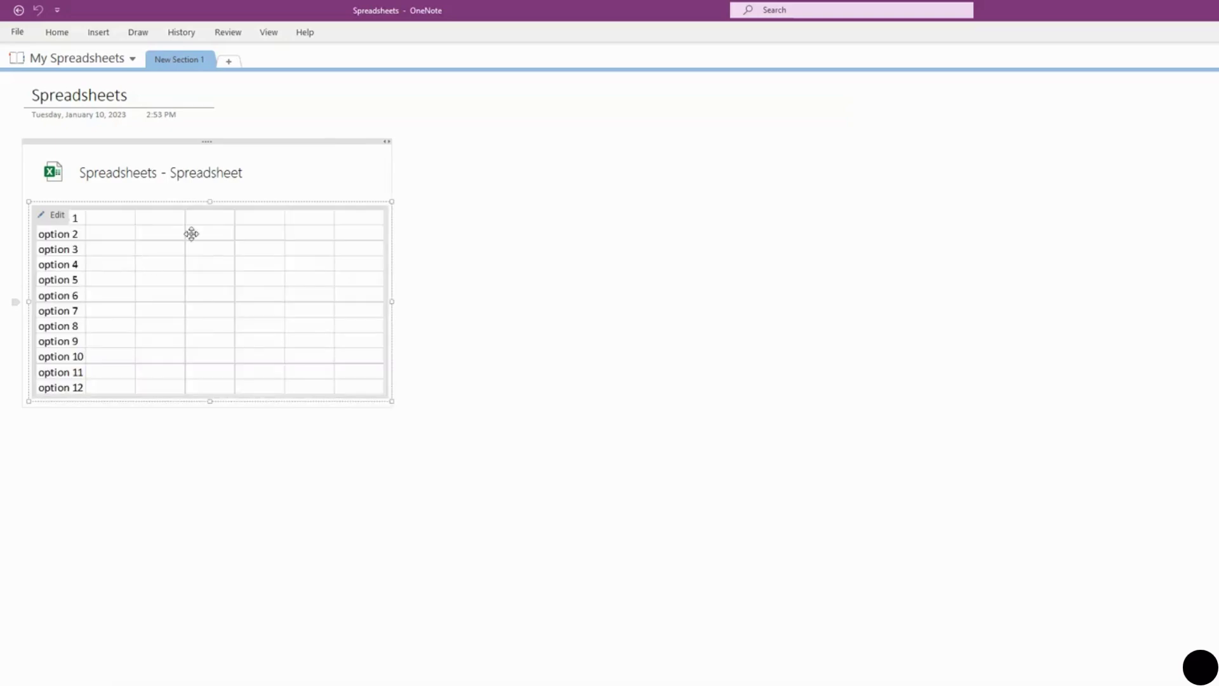
pyautogui.click(685, 317)
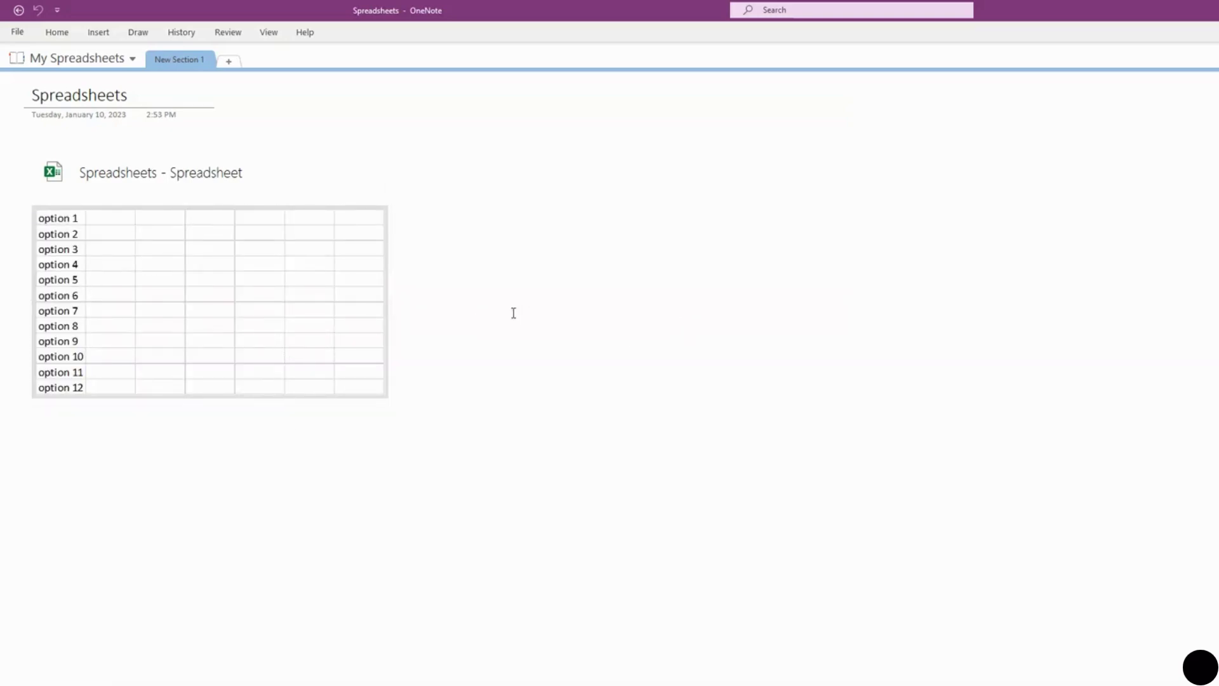
pyautogui.moveTo(182, 291)
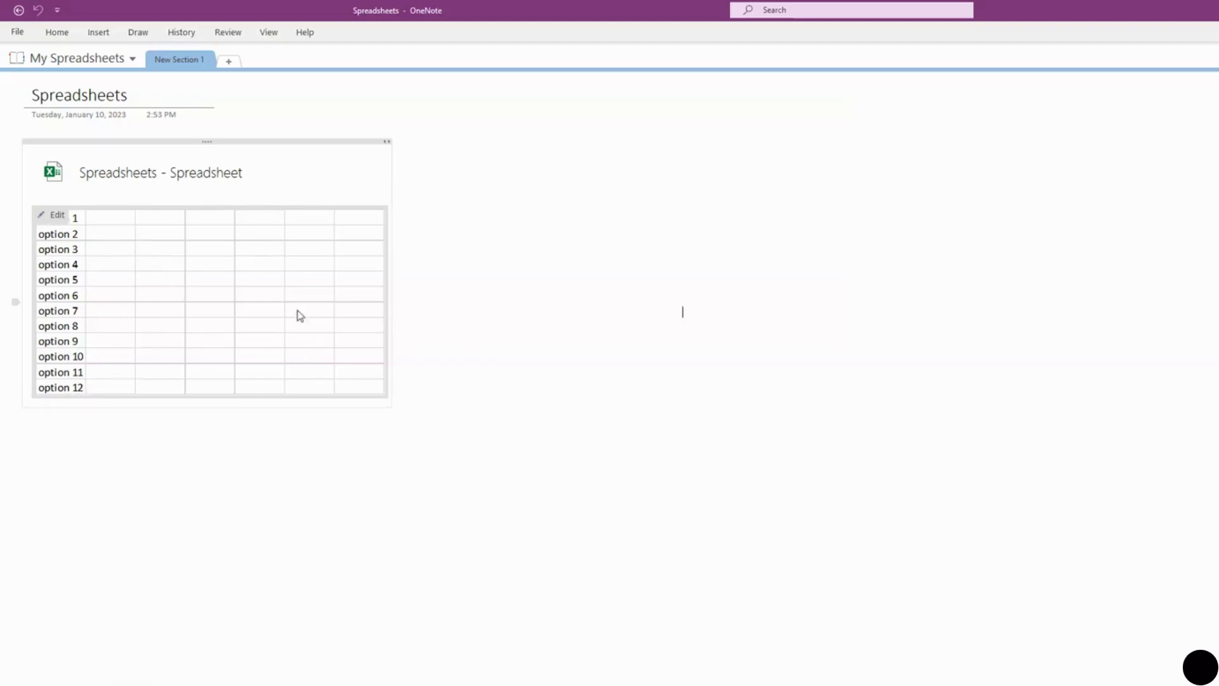
pyautogui.click(243, 272)
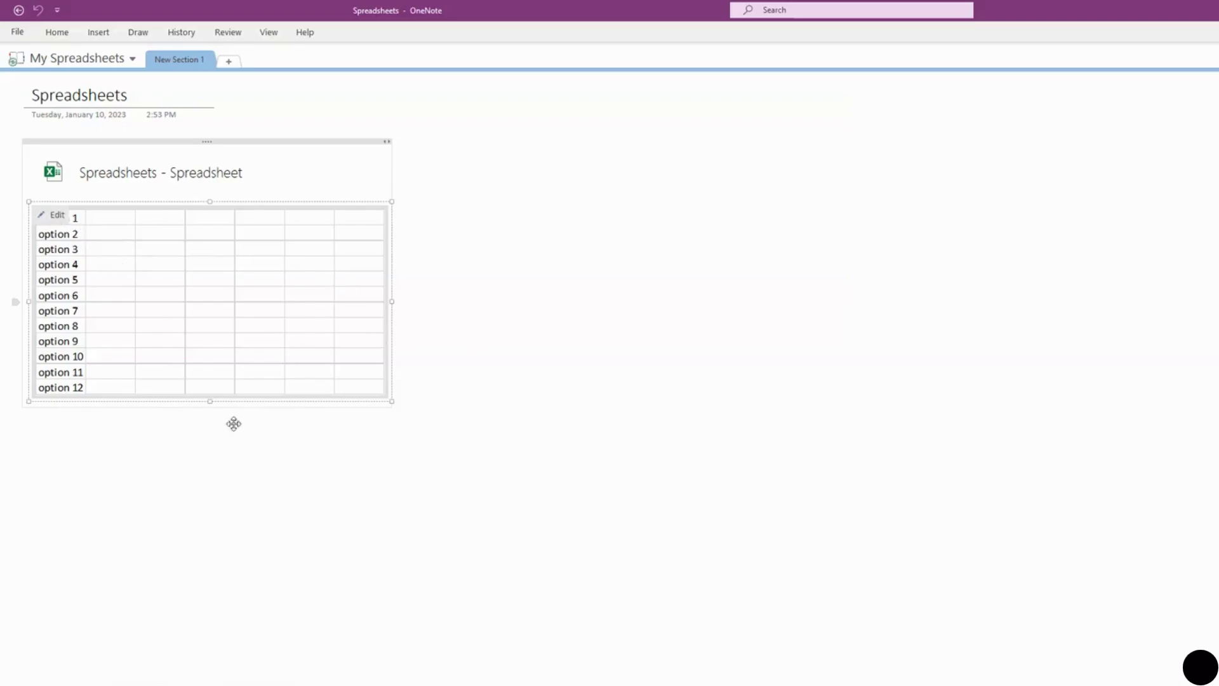
# - Extend the list from A12 down to A15 with option 13 through option 15, then save
pyautogui.doubleClick(270, 355)
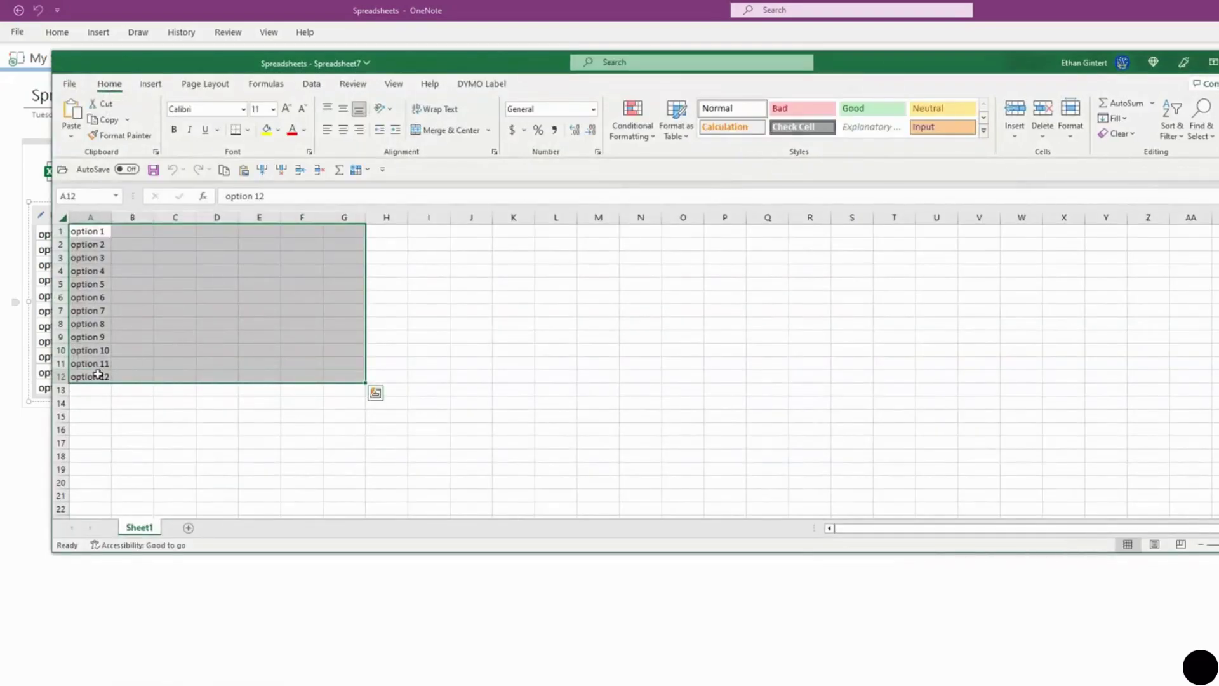
pyautogui.click(98, 374)
pyautogui.moveTo(111, 384); pyautogui.dragTo(114, 417)
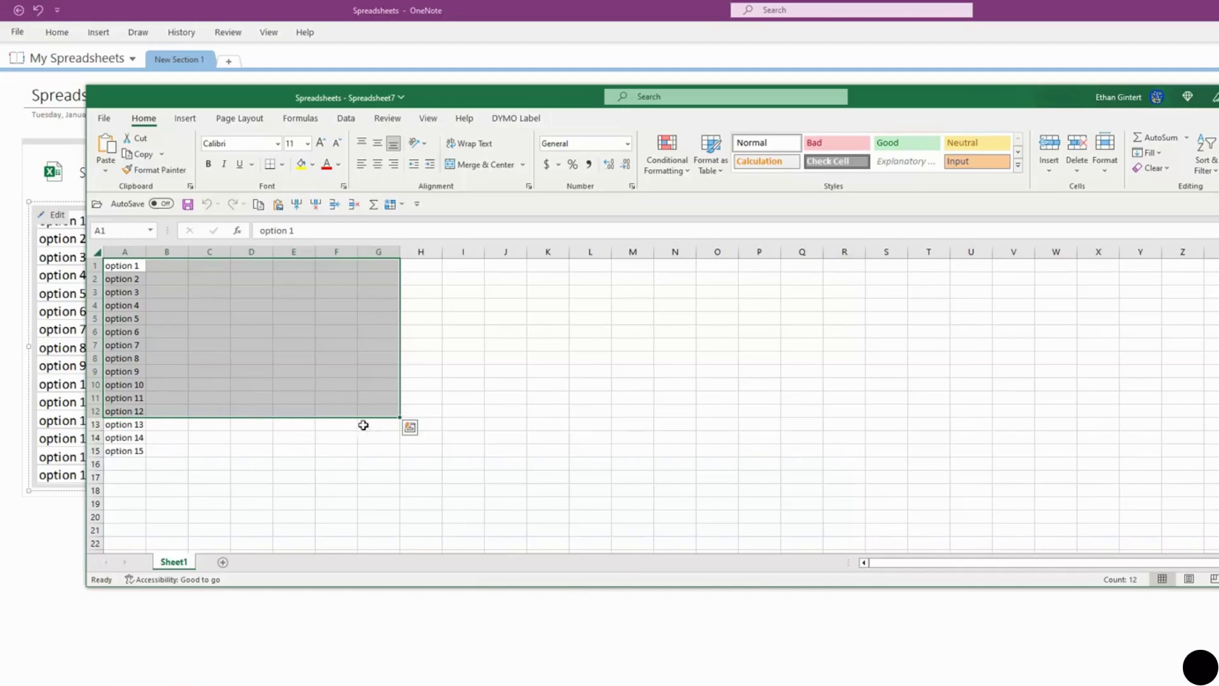
pyautogui.moveTo(401, 416); pyautogui.dragTo(401, 454)
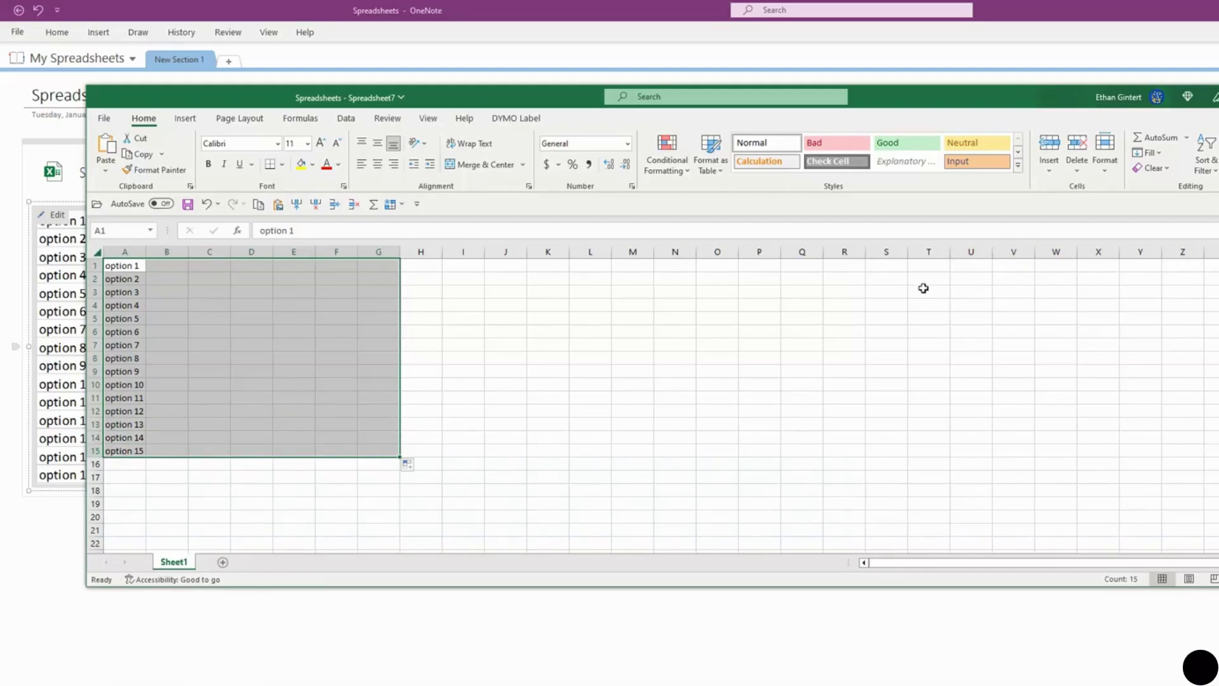
pyautogui.click(1130, 97)
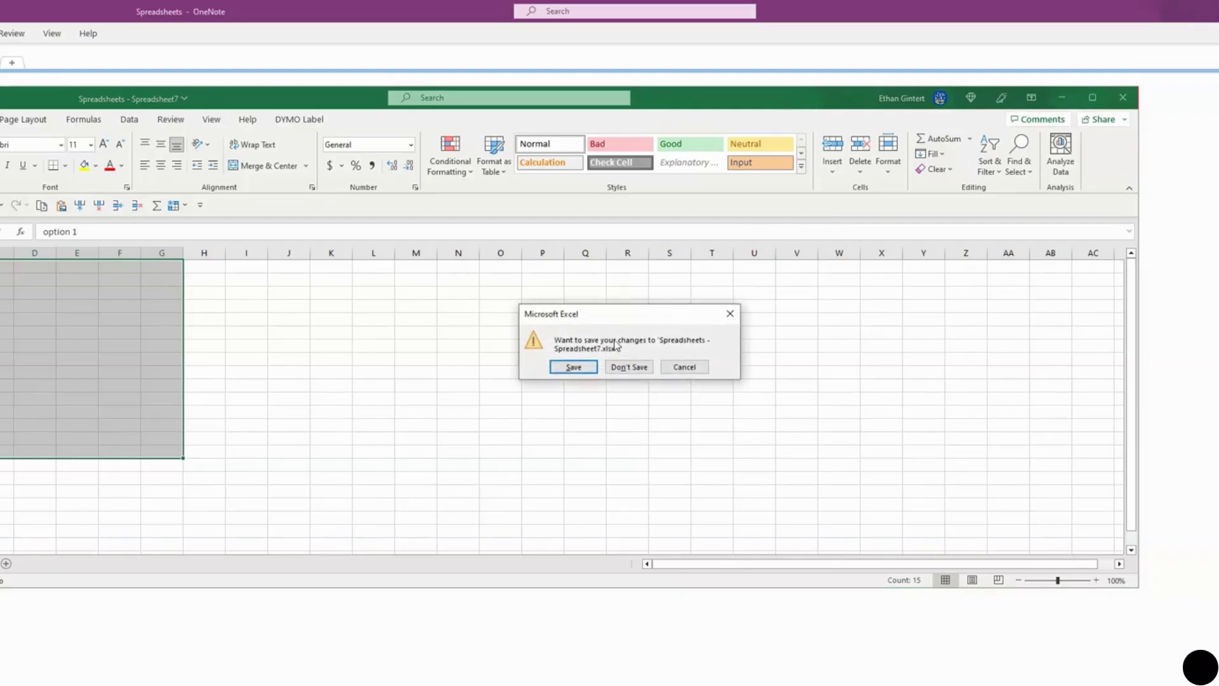
pyautogui.click(581, 367)
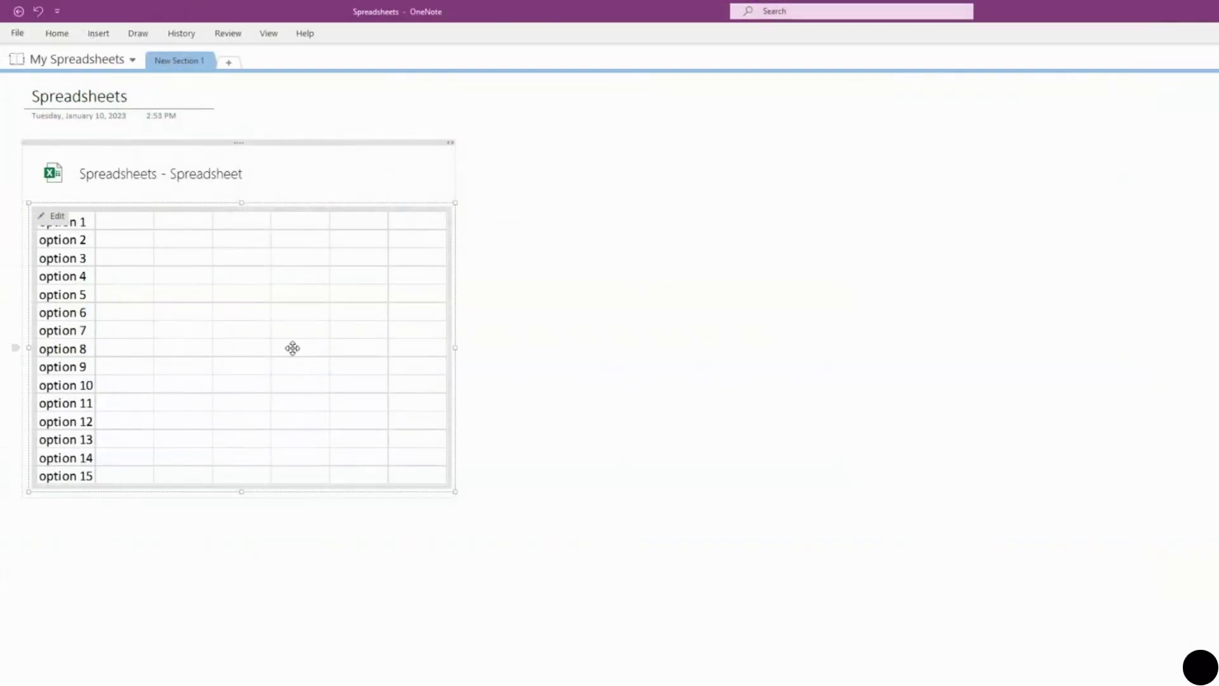
# - Drag the fill handle back up to clear options 13–15 in A13:A15, then save and close
pyautogui.click(714, 297)
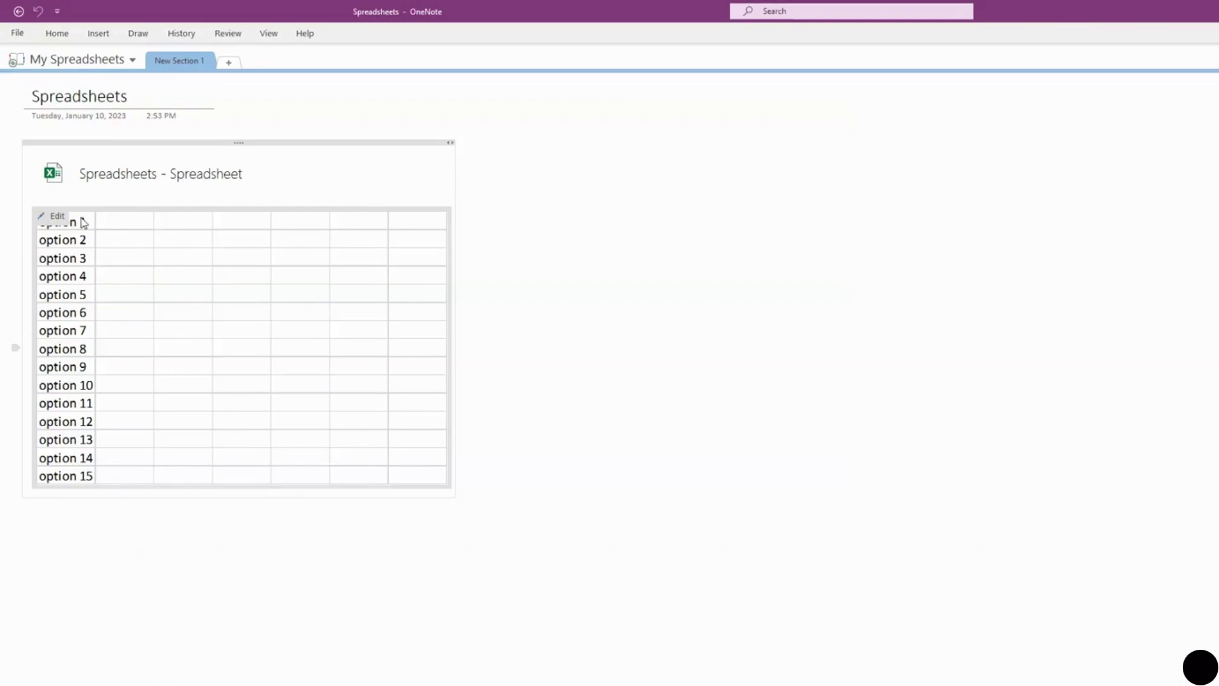
pyautogui.click(312, 381)
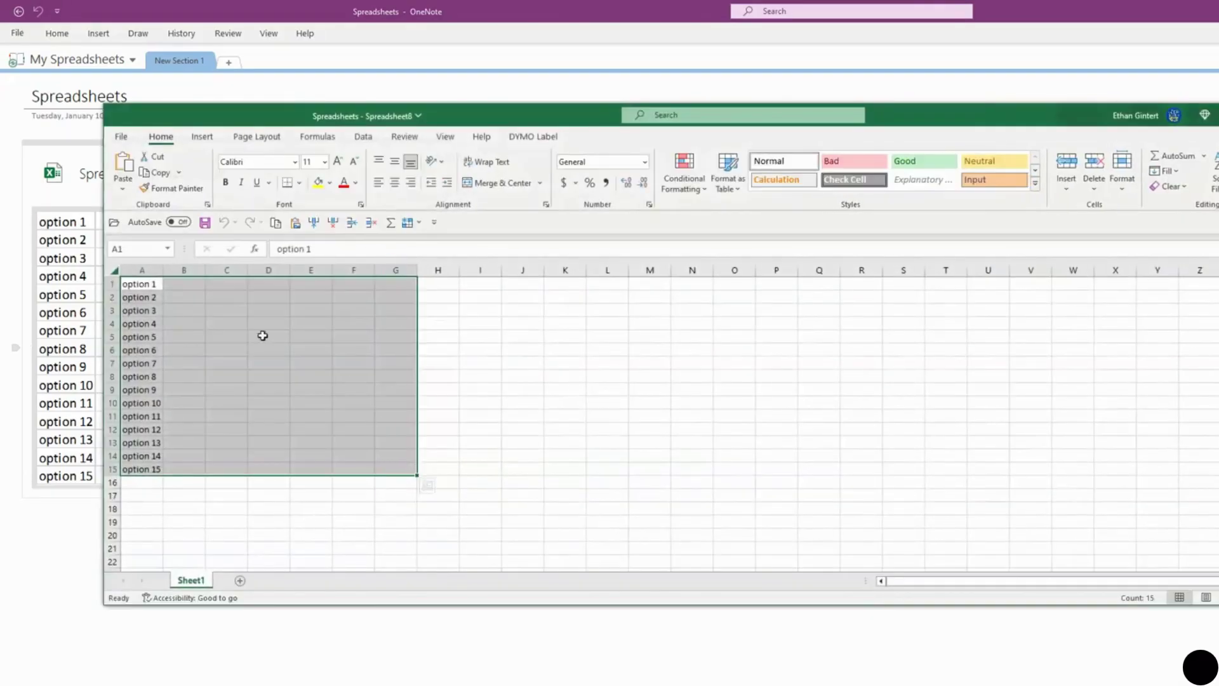
pyautogui.moveTo(416, 484); pyautogui.dragTo(407, 402)
pyautogui.moveTo(417, 477); pyautogui.dragTo(411, 433)
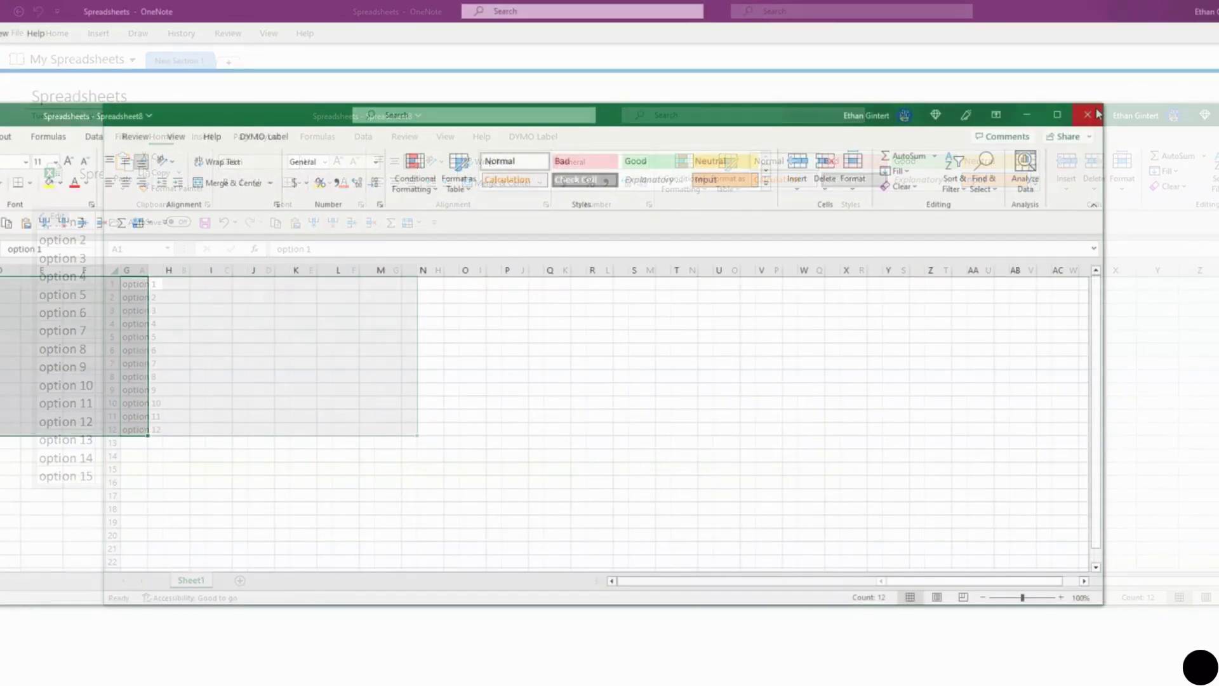
pyautogui.click(1087, 115)
pyautogui.click(520, 367)
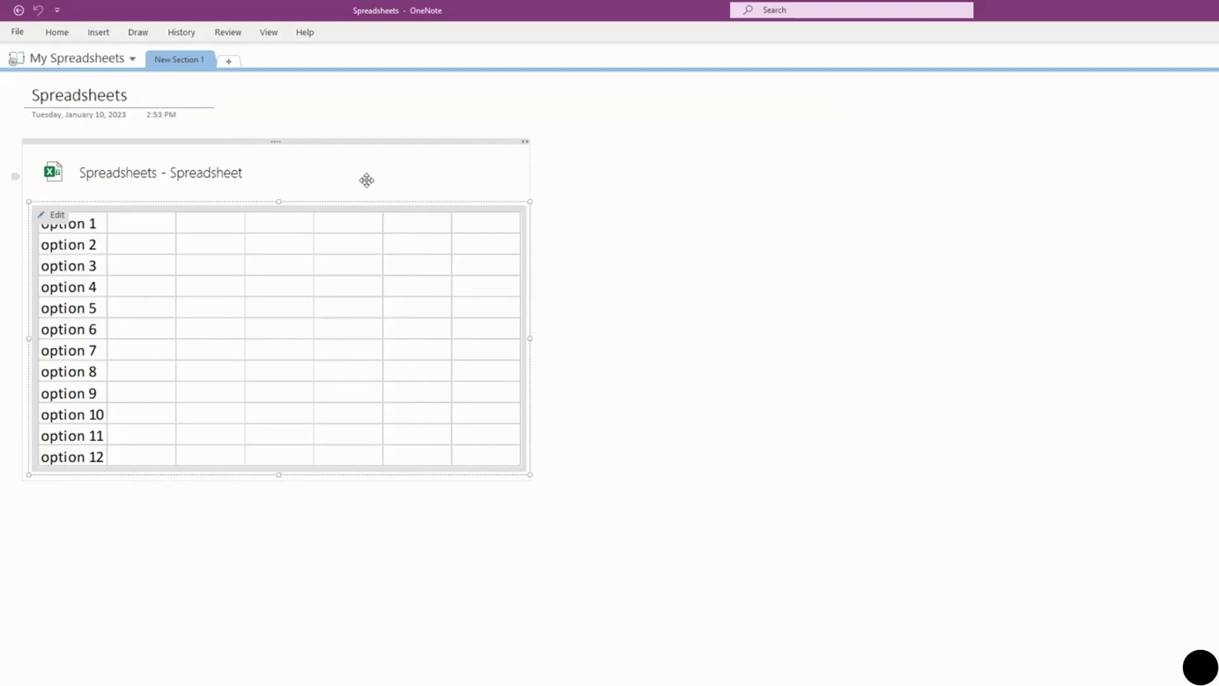
# - Delete the option-list note and choose Insert > Spreadsheet > Existing Excel Spreadsheet
pyautogui.click(322, 141)
pyautogui.press('Delete')
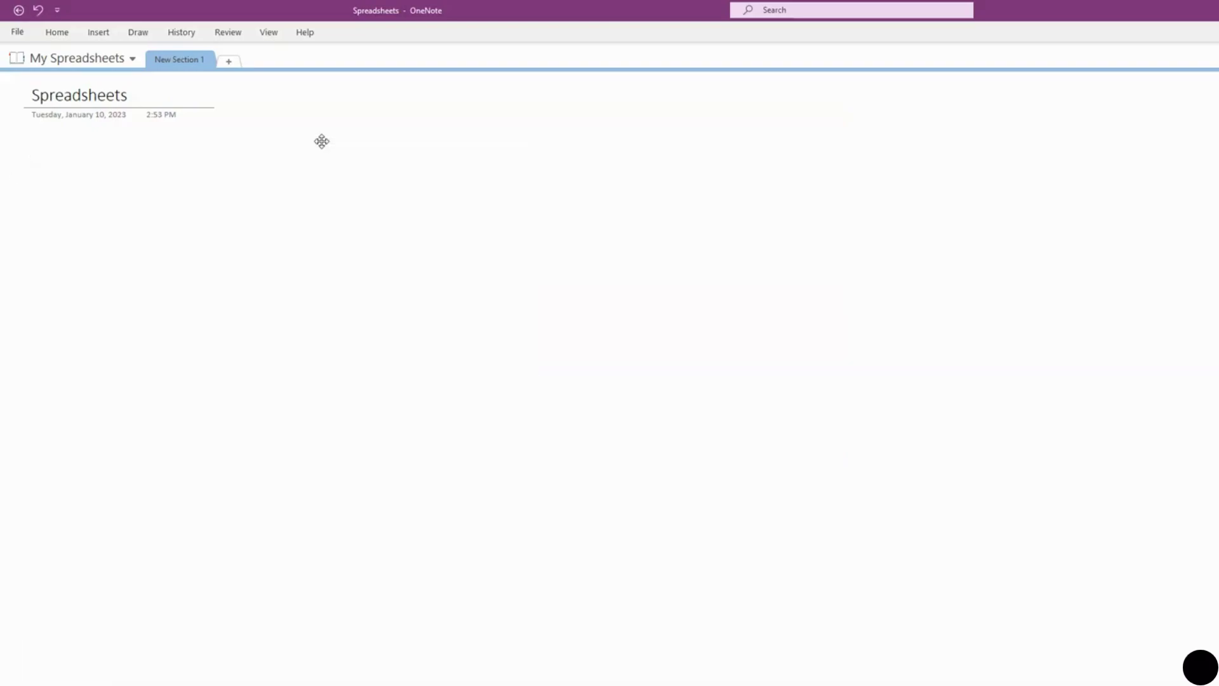
pyautogui.click(99, 33)
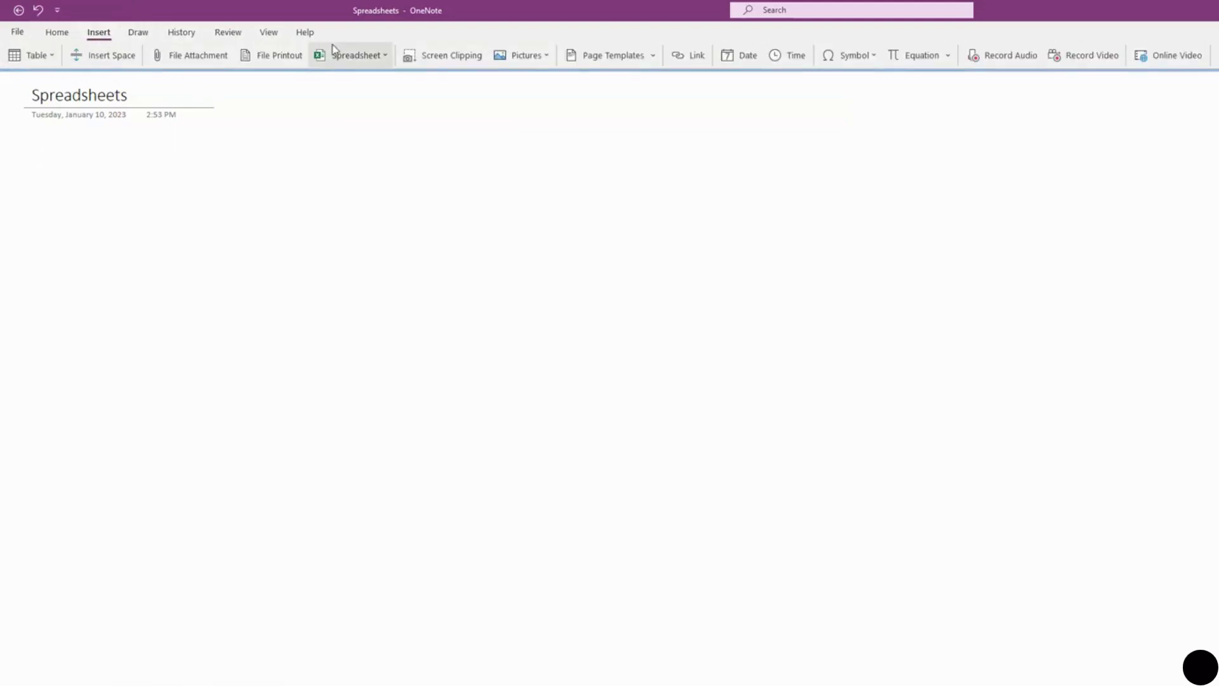
pyautogui.click(349, 54)
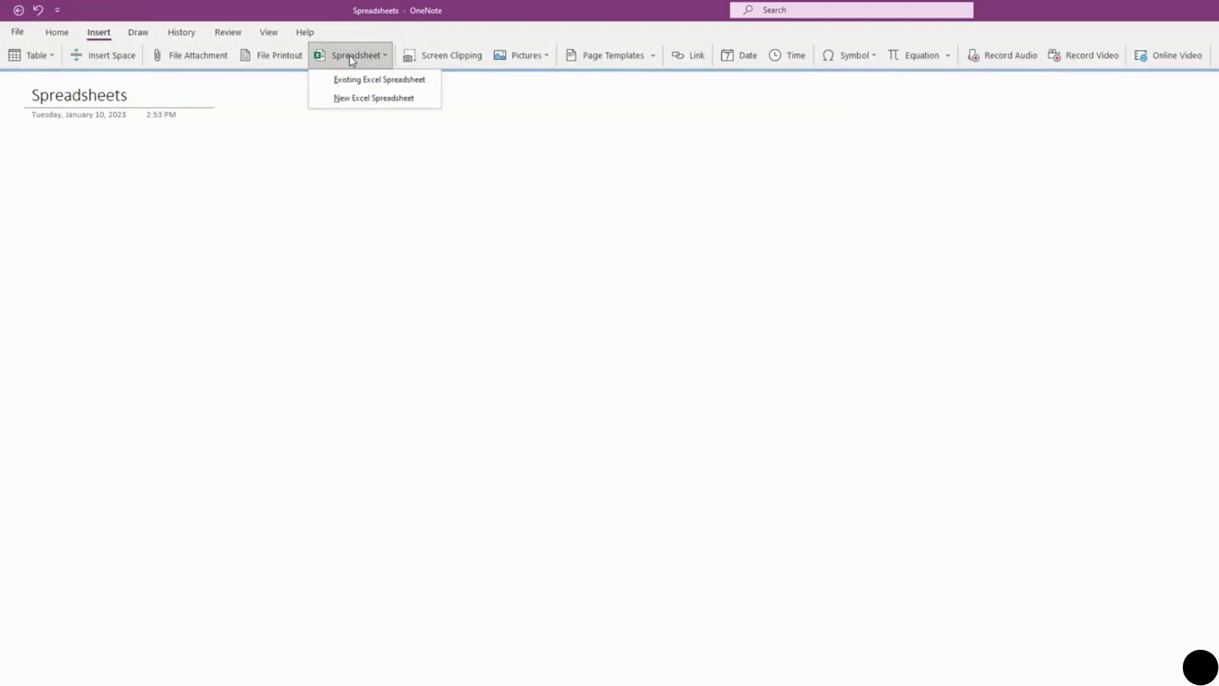
pyautogui.click(374, 81)
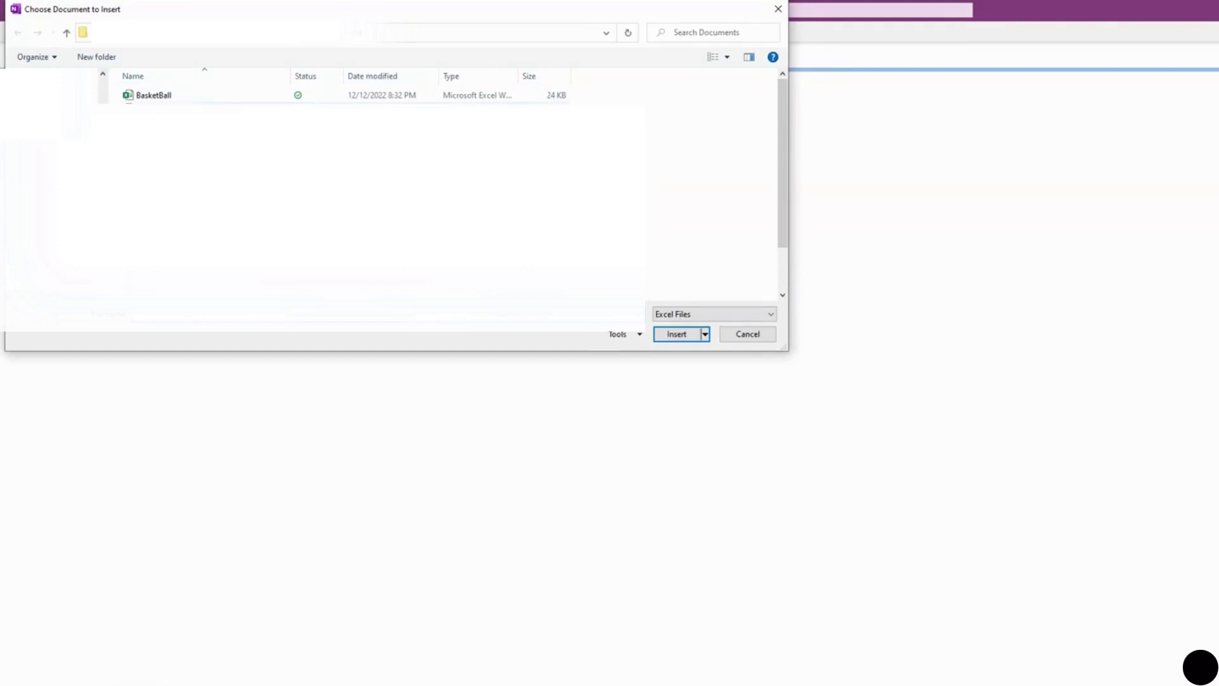
# - Pick the BasketBall workbook in the file dialog and insert it
pyautogui.click(178, 98)
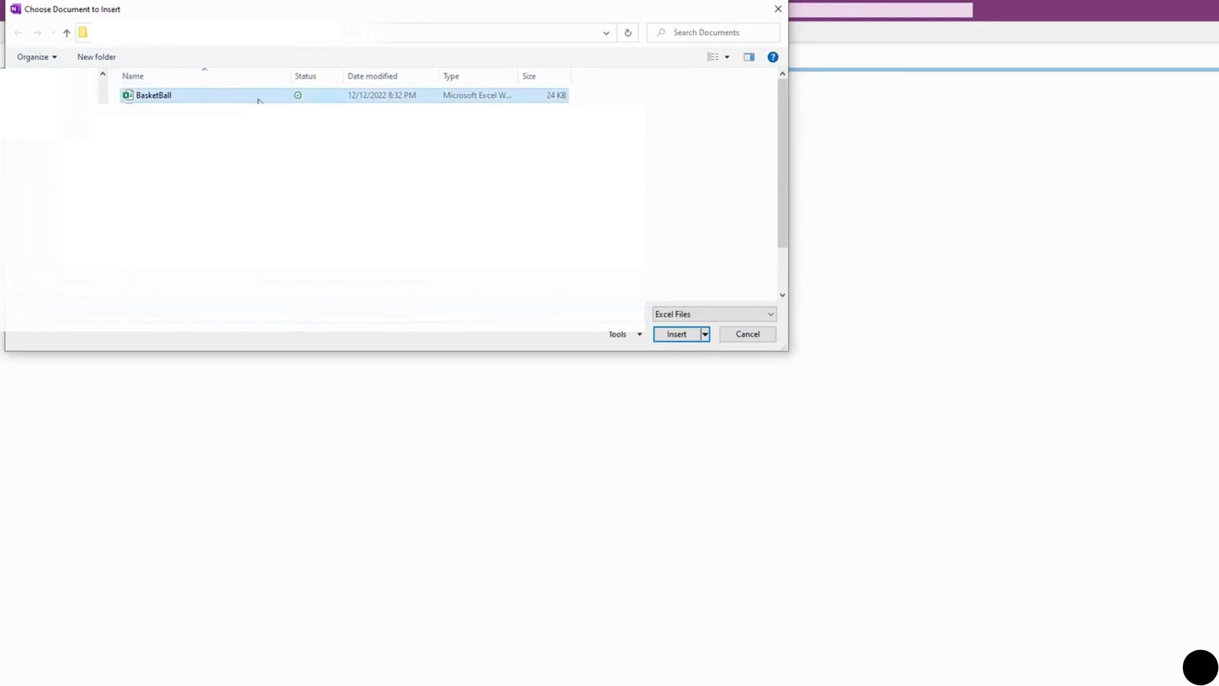
pyautogui.click(677, 335)
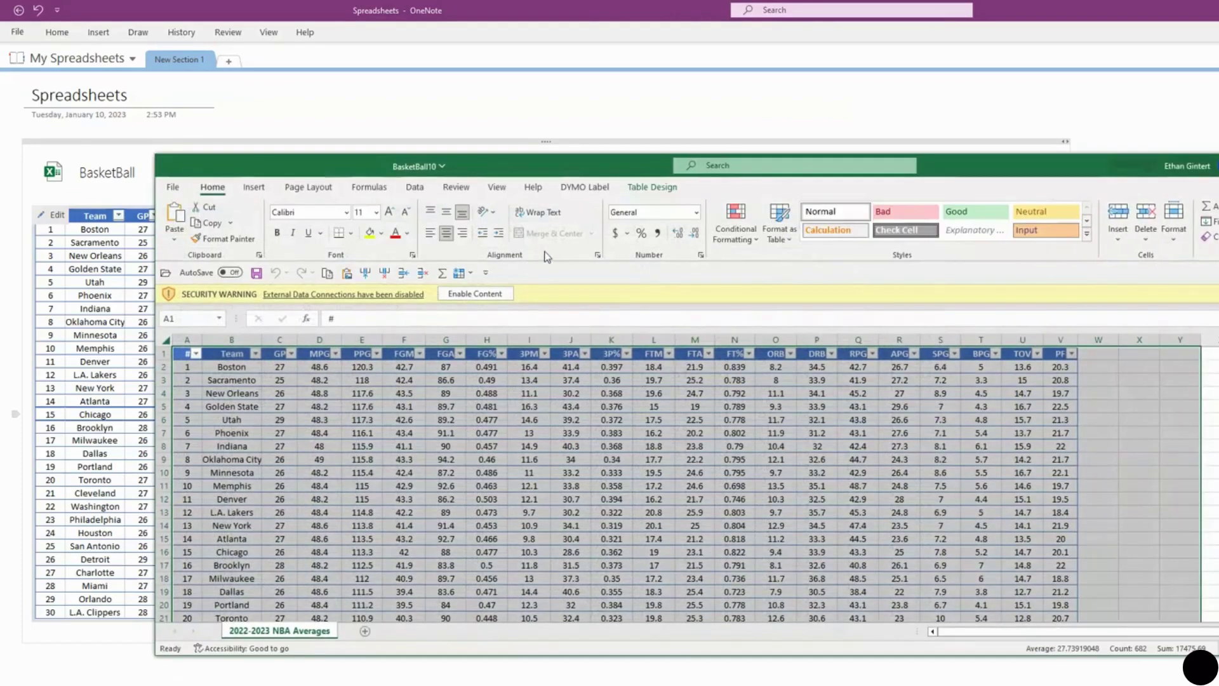
# - Trim the BasketBall table selection to end at column PF, then save and close Excel
pyautogui.scroll(-6, 902, 370)
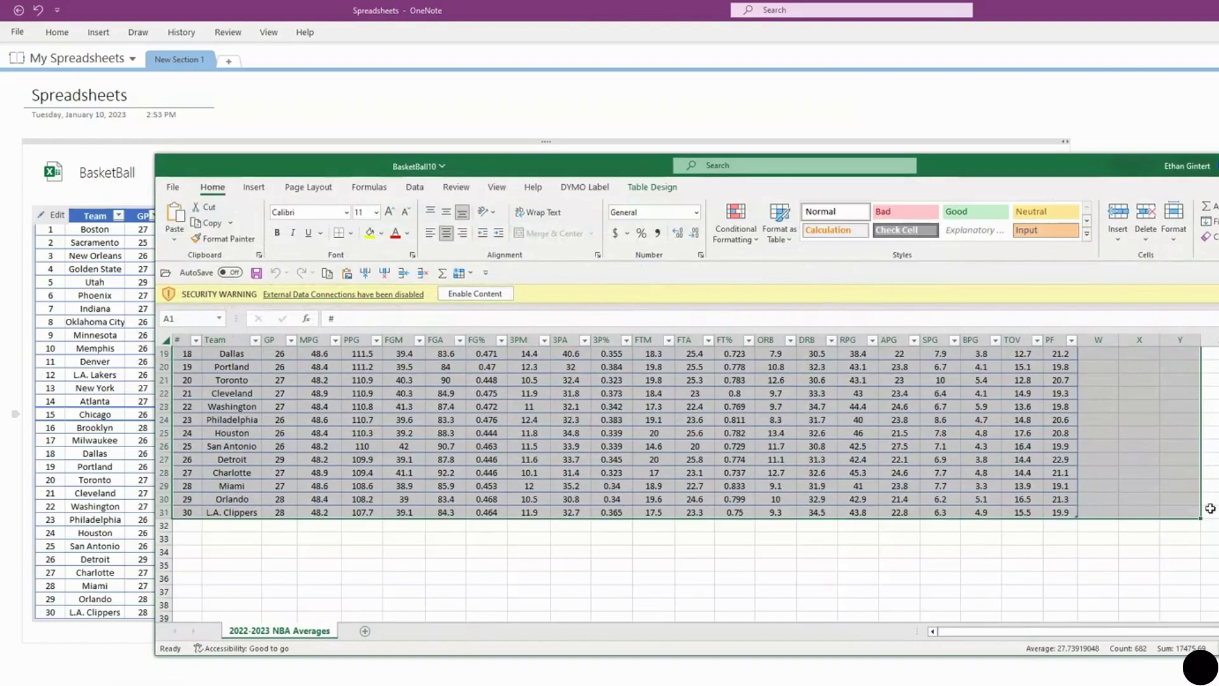
pyautogui.moveTo(1202, 519); pyautogui.dragTo(1077, 518)
pyautogui.scroll(6, 999, 431)
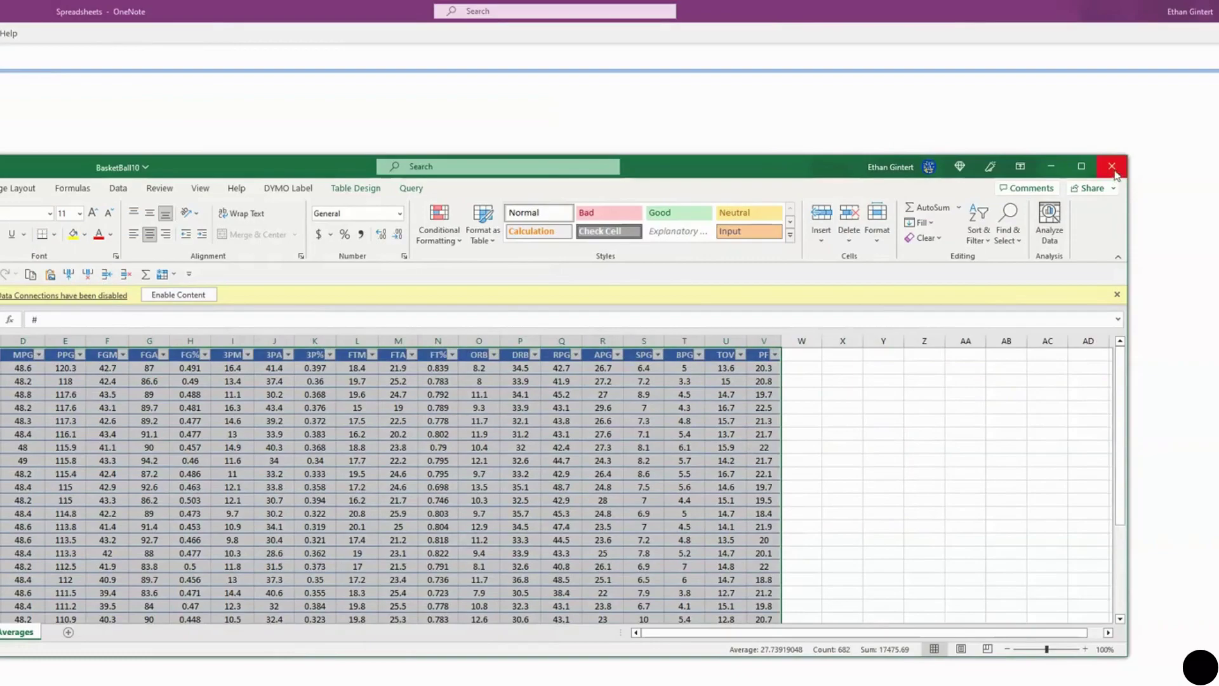
pyautogui.click(1113, 168)
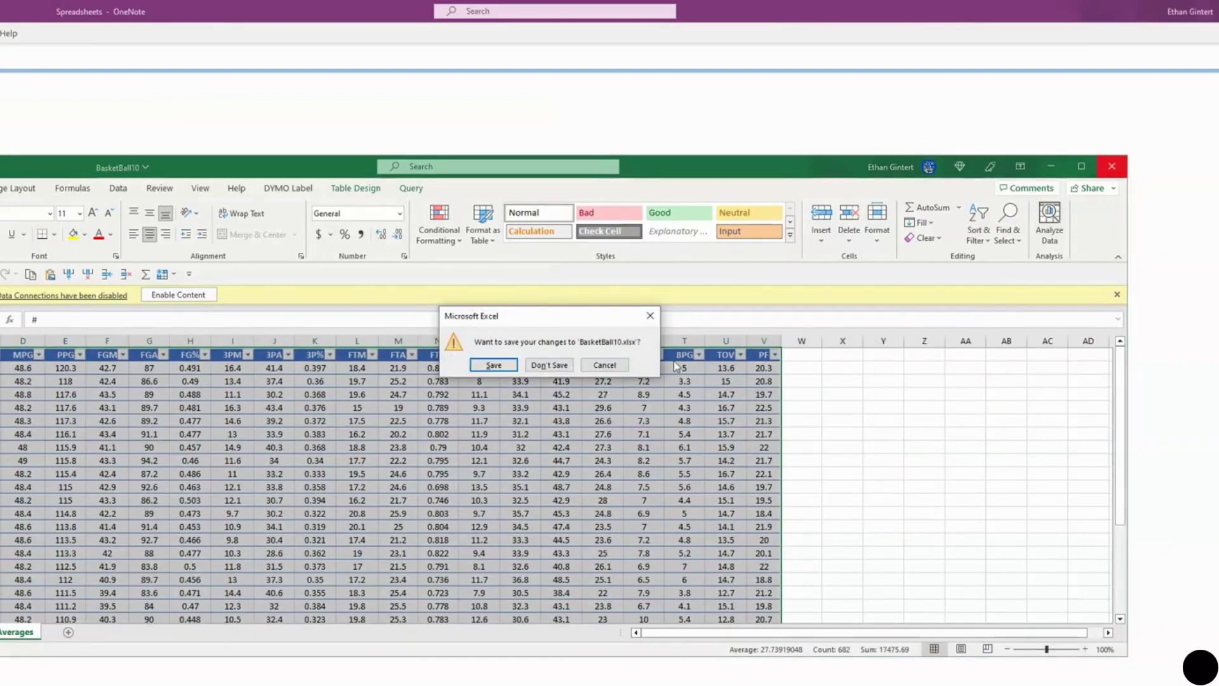
pyautogui.click(493, 365)
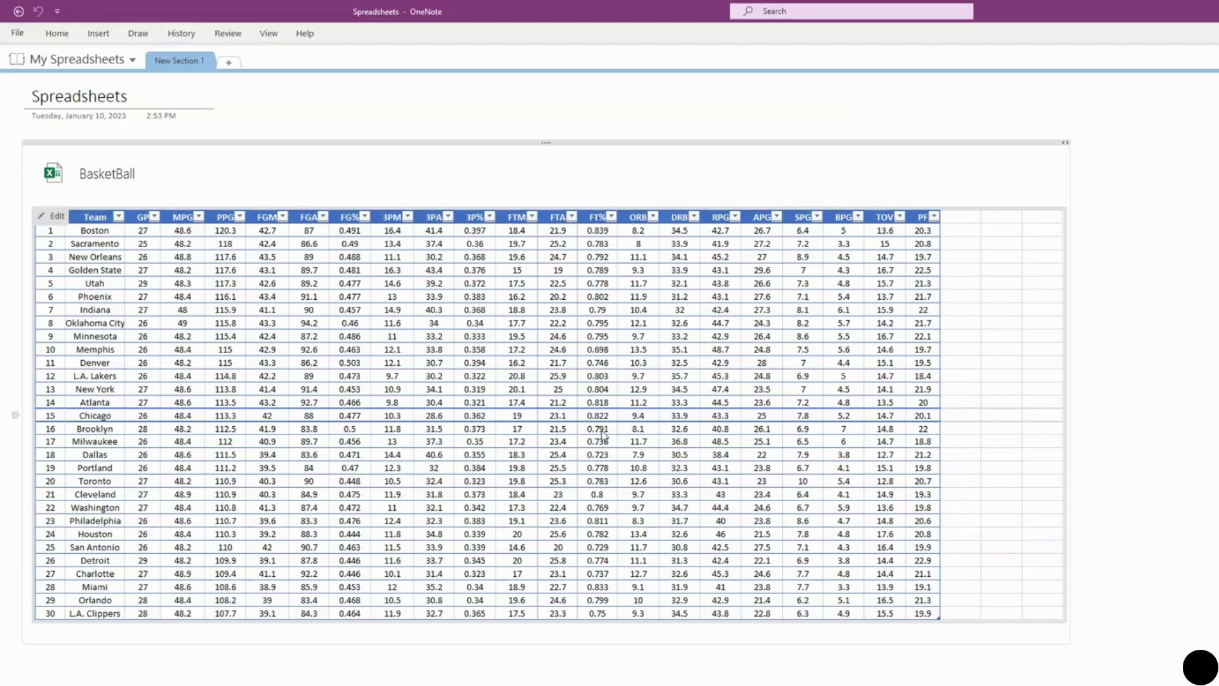
# - Add stray text 'kdkfseflksl' below the table, then delete it again
pyautogui.scroll(-3, 240, 450)
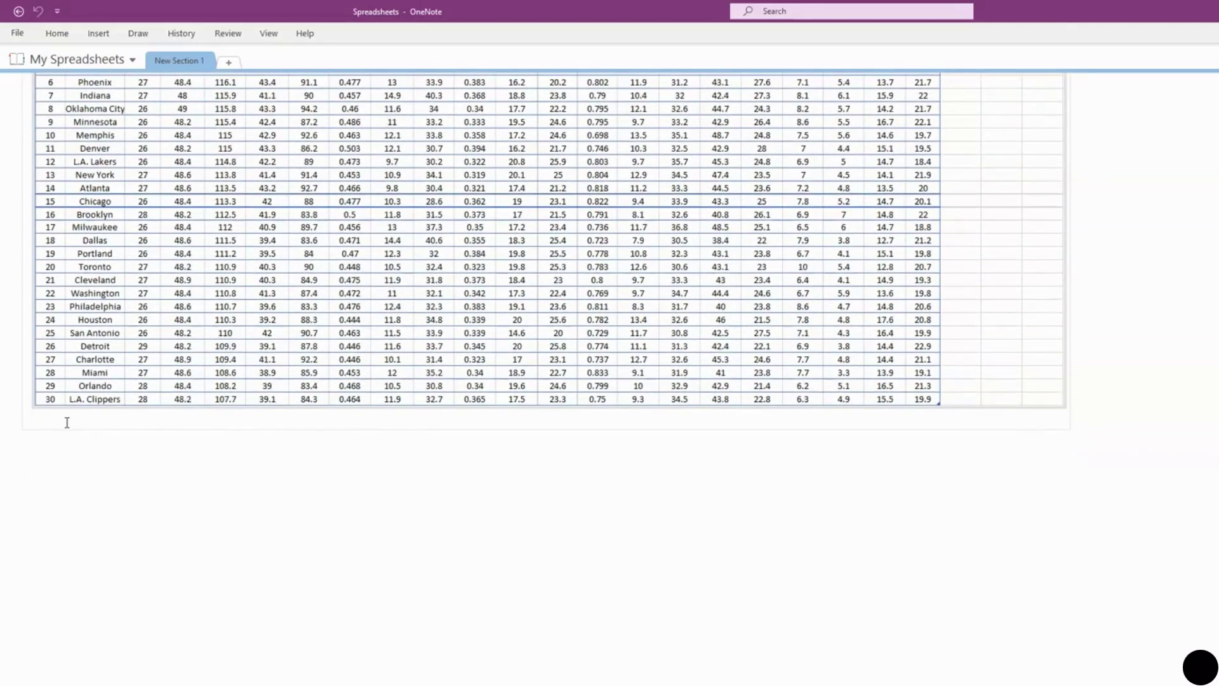
pyautogui.press('Return')
pyautogui.write('kdkfseflksl')
pyautogui.doubleClick(67, 424)
pyautogui.press('BackSpace')
pyautogui.scroll(3, 67, 423)
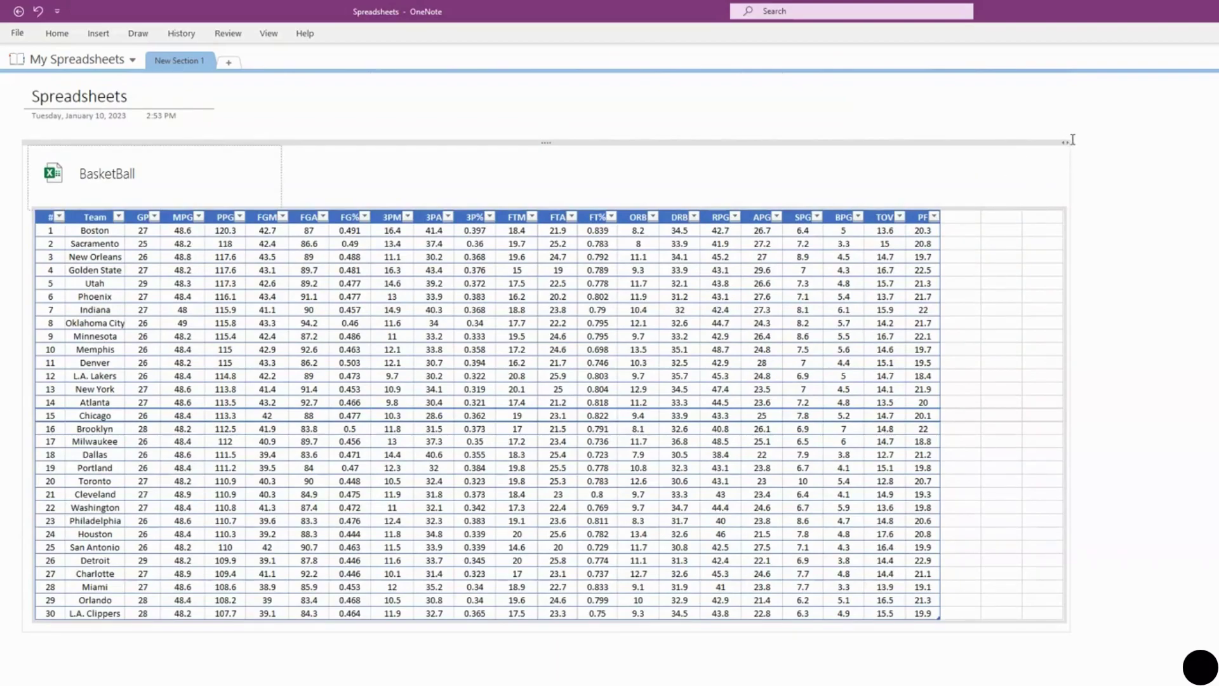
# - Select the note container holding the BasketBall spreadsheet and delete it
pyautogui.click(944, 142)
pyautogui.moveTo(945, 140)
pyautogui.mouseDown()
pyautogui.moveTo(1007, 155)
pyautogui.moveTo(906, 117)
pyautogui.moveTo(955, 139)
pyautogui.moveTo(945, 137)
pyautogui.mouseUp()
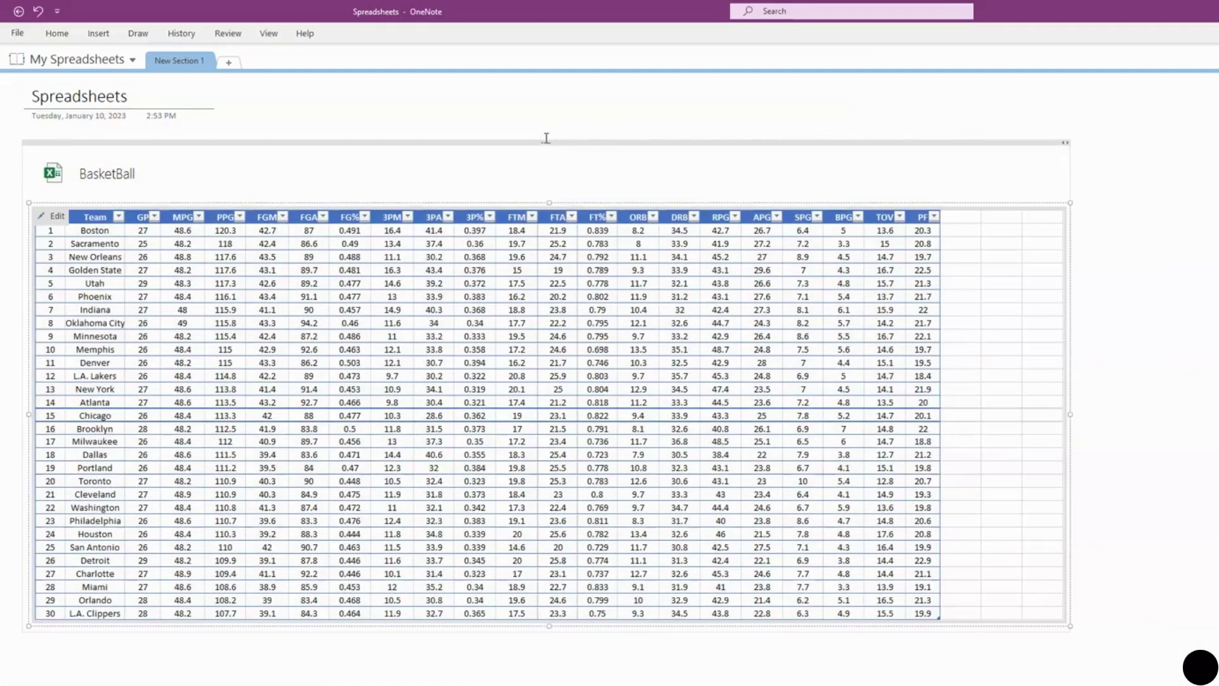
pyautogui.click(546, 138)
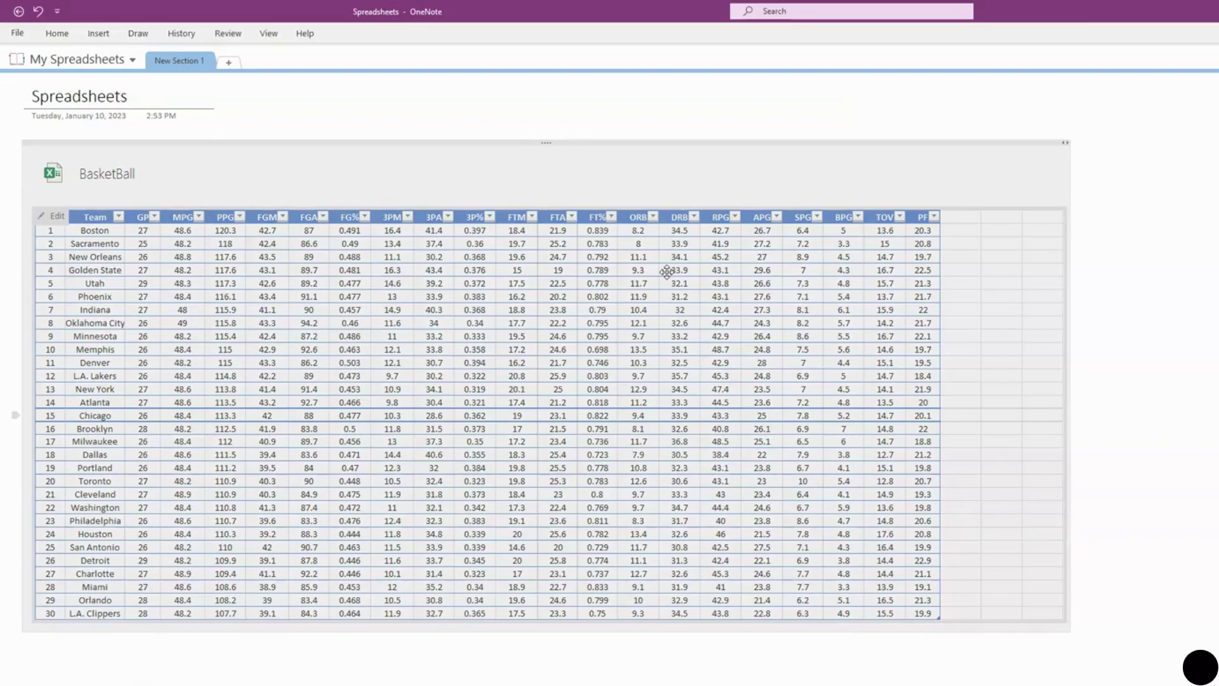
pyautogui.press('Delete')
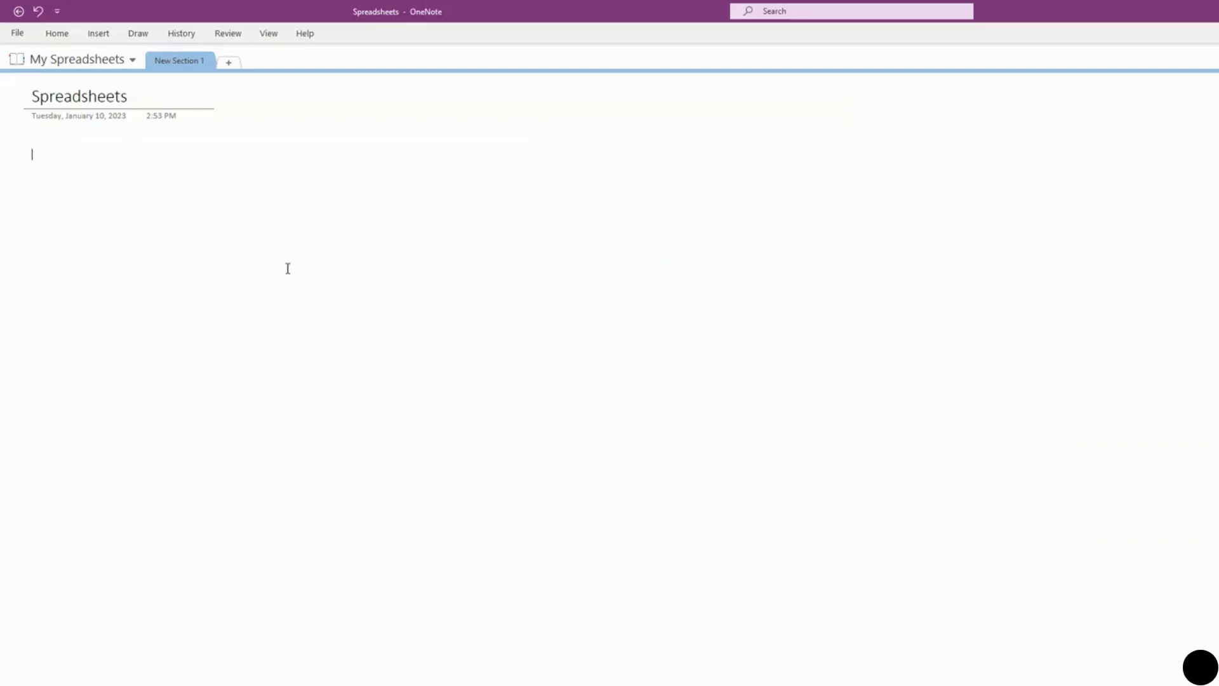